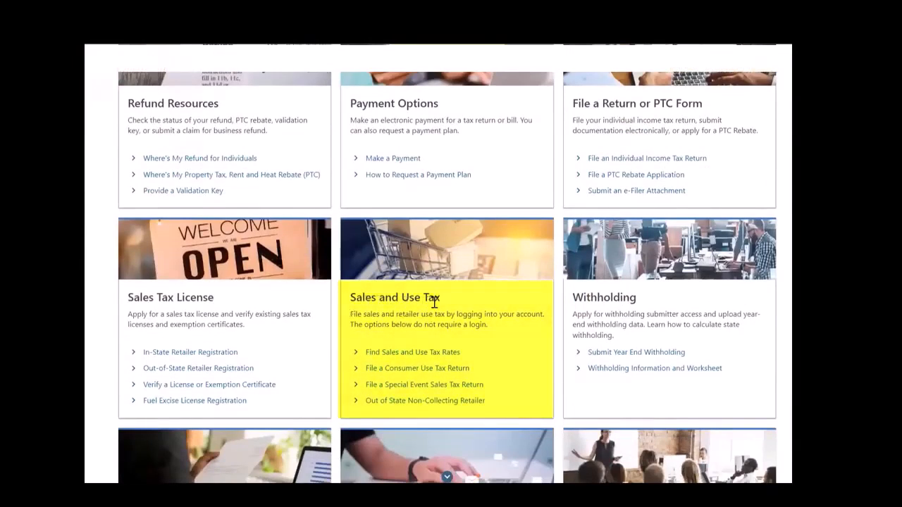
- Start a consumer use tax return with the last purchase period set to "2018 and following" and continue to the taxpayer information
{"action": "scroll", "coordinate": [431, 313], "scroll_direction": "down", "scroll_amount": 2}
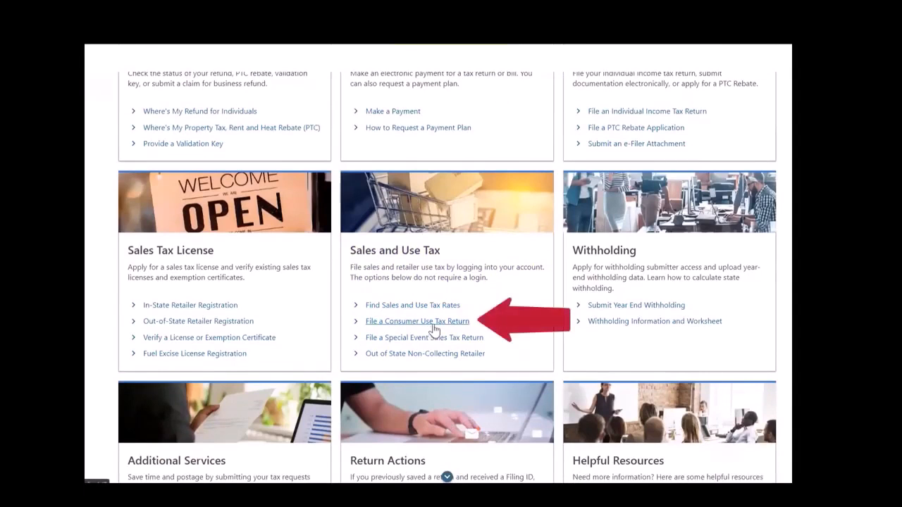
{"action": "left_click", "coordinate": [433, 328]}
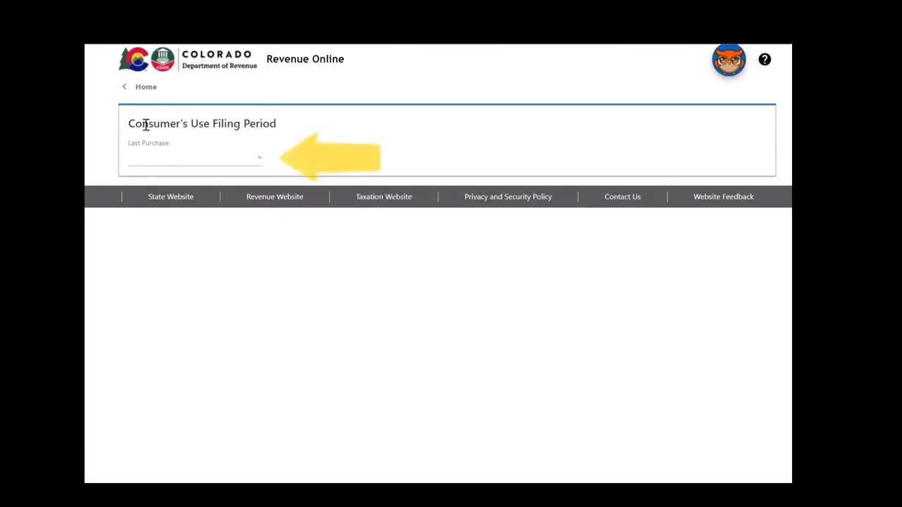
{"action": "left_click", "coordinate": [261, 161]}
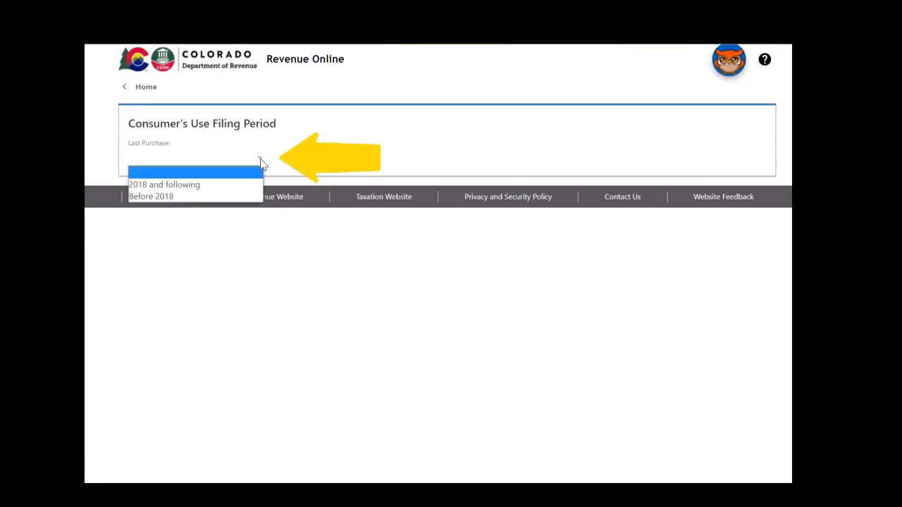
{"action": "left_click", "coordinate": [235, 185]}
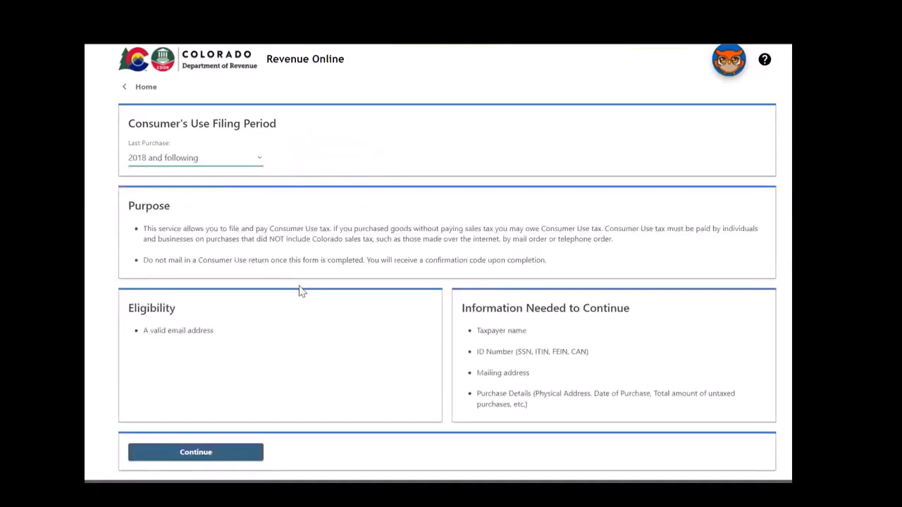
{"action": "scroll", "coordinate": [300, 296], "scroll_direction": "down", "scroll_amount": 1}
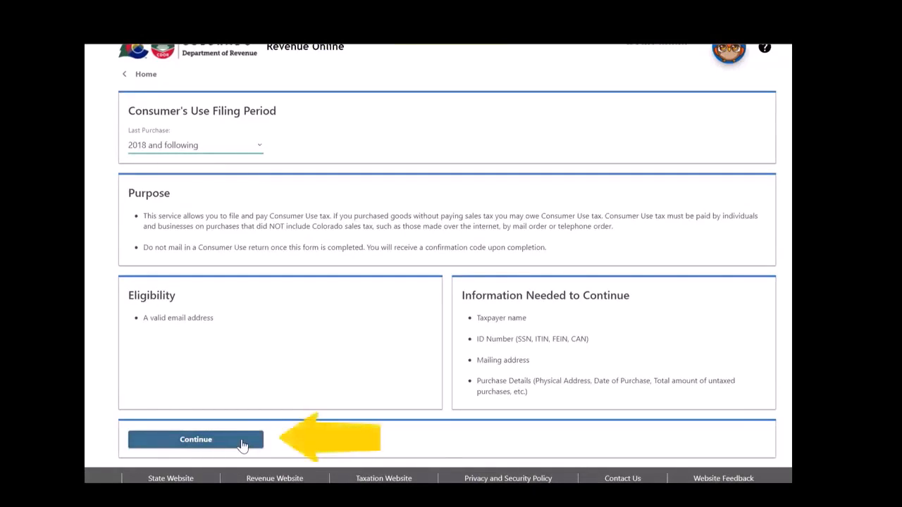
{"action": "left_click", "coordinate": [242, 442]}
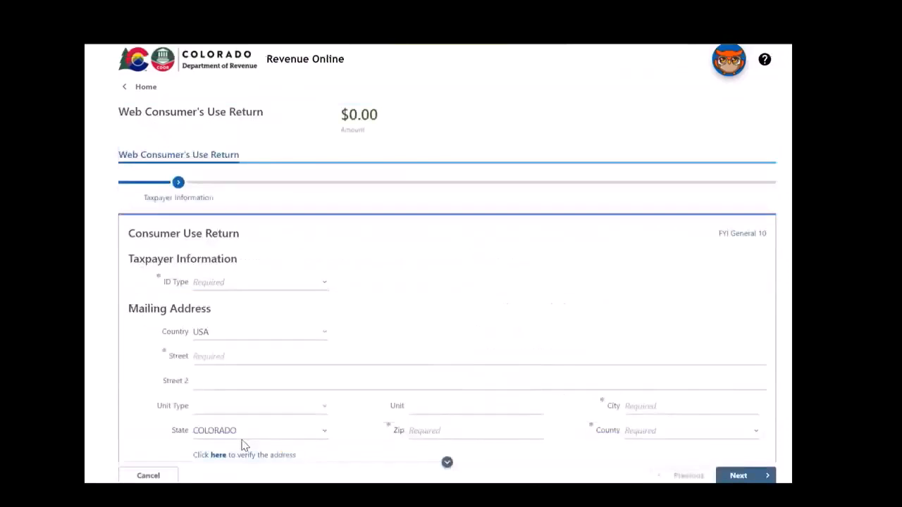
- Set the taxpayer's ID type to Federal Employer ID Number and enter the business's FEIN
{"action": "scroll", "coordinate": [177, 312], "scroll_direction": "down", "scroll_amount": 1}
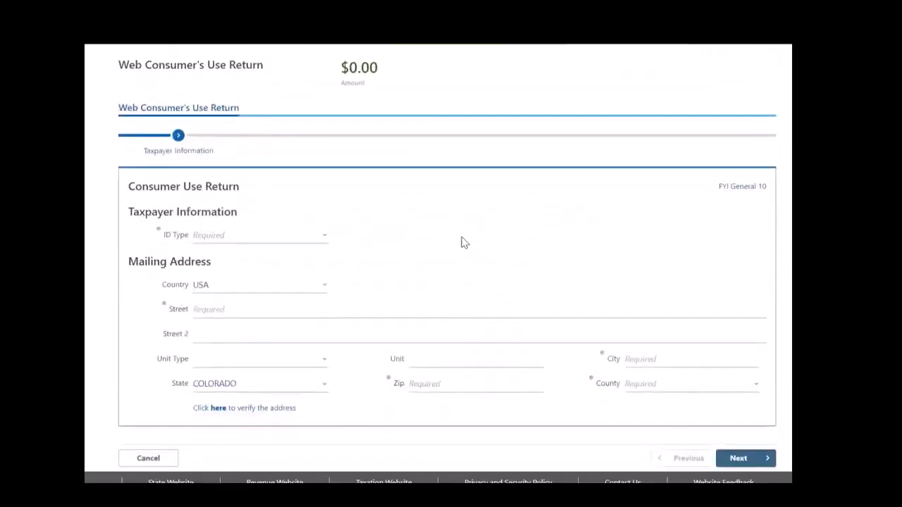
{"action": "left_click", "coordinate": [324, 237]}
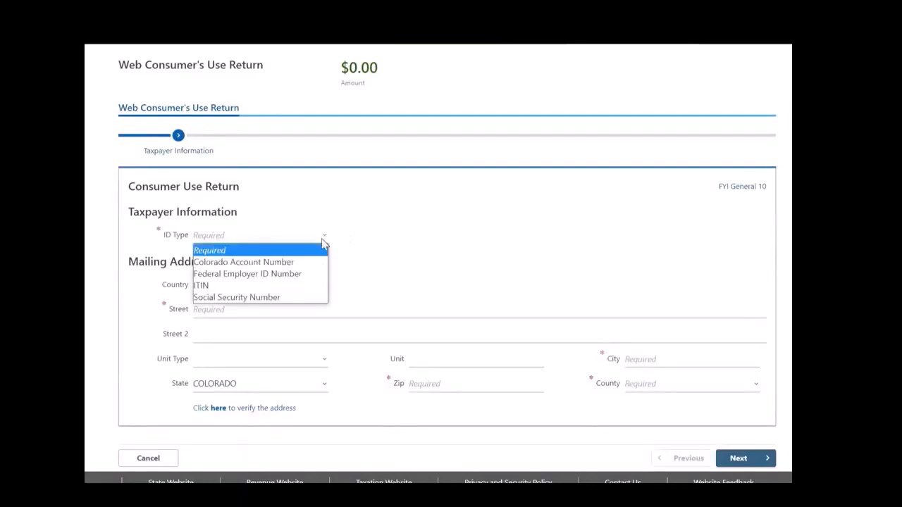
{"action": "left_click", "coordinate": [310, 274]}
{"action": "left_click", "coordinate": [300, 264]}
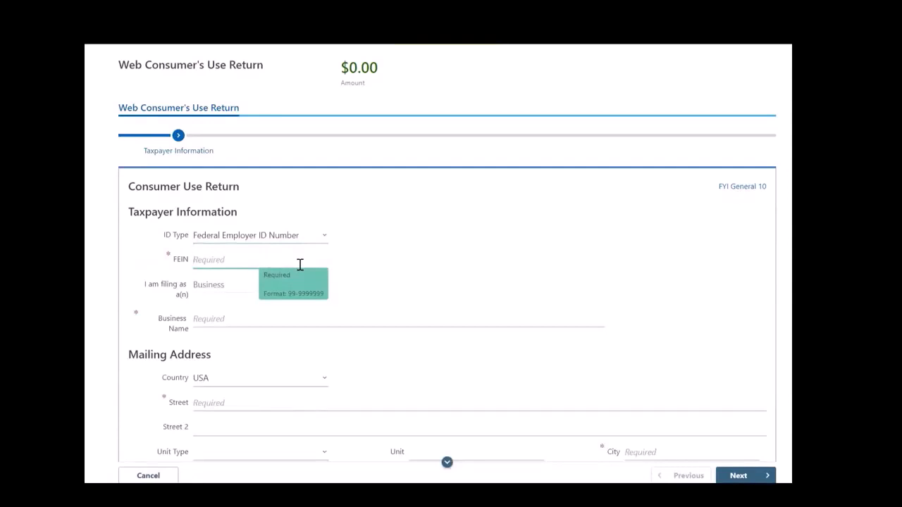
{"action": "left_click", "coordinate": [326, 240]}
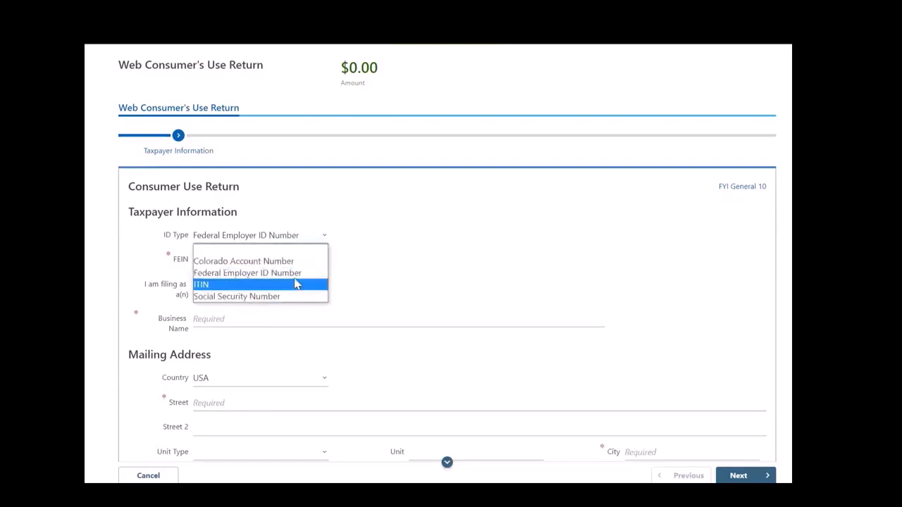
{"action": "left_click", "coordinate": [297, 274]}
{"action": "left_click", "coordinate": [268, 261]}
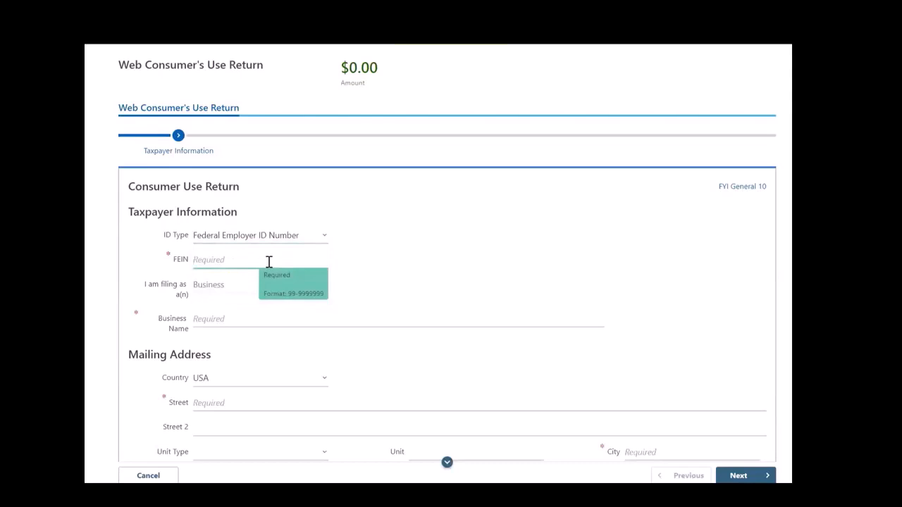
{"action": "type", "text": "12-3456789"}
{"action": "left_click", "coordinate": [227, 289]}
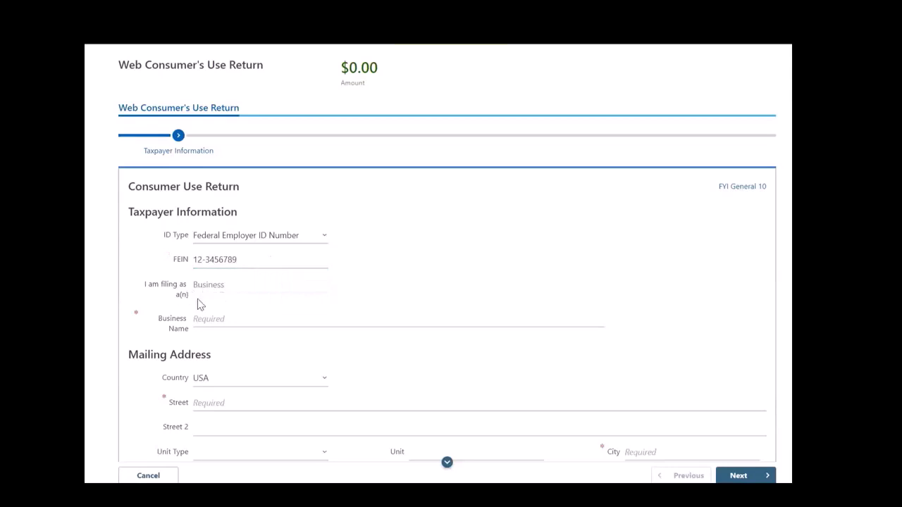
- Enter EXAMPLE as the business name in the taxpayer information
{"action": "scroll", "coordinate": [212, 308], "scroll_direction": "down", "scroll_amount": 1}
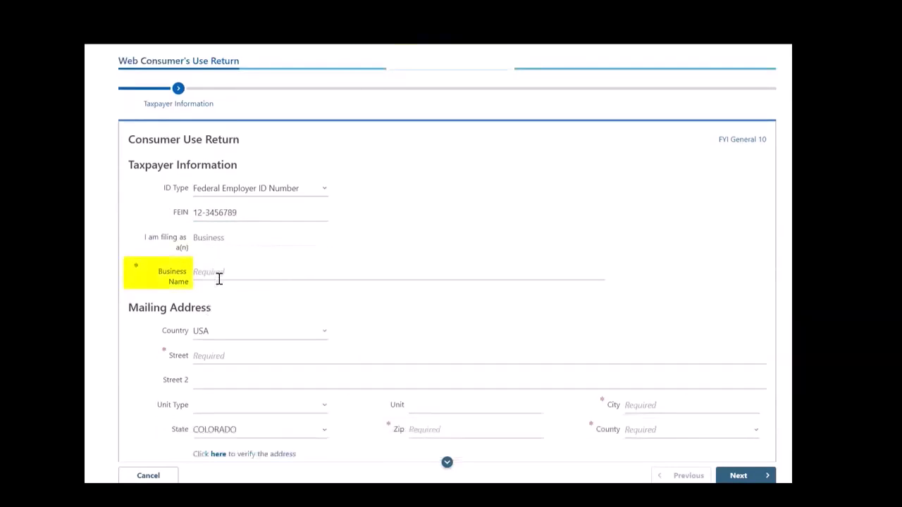
{"action": "left_click", "coordinate": [219, 278]}
{"action": "type", "text": "EX"}
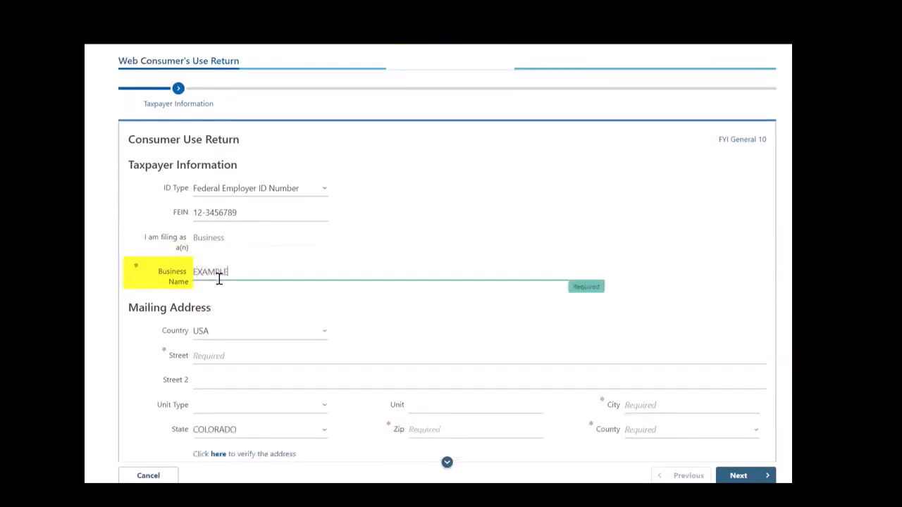
{"action": "type", "text": "AMPLE"}
- Fill in the street and city of the business's mailing address
{"action": "scroll", "coordinate": [292, 285], "scroll_direction": "down", "scroll_amount": 1}
{"action": "left_click", "coordinate": [293, 308]}
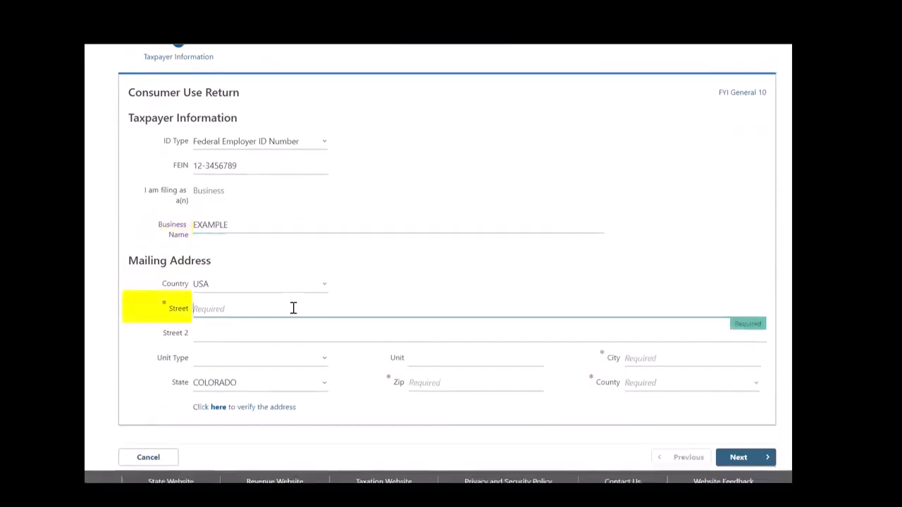
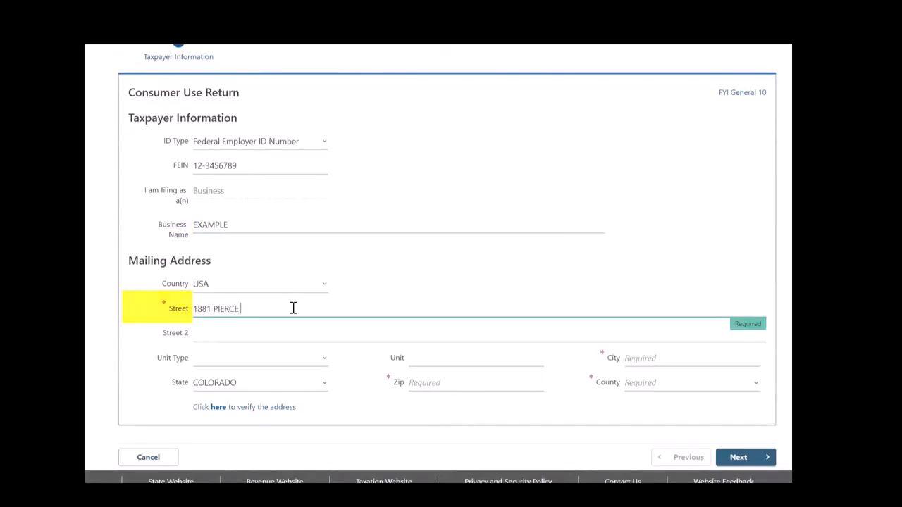
{"action": "key", "text": "Tab"}
{"action": "key", "text": "Tab"}
{"action": "key", "text": "Tab"}
{"action": "key", "text": "Tab"}
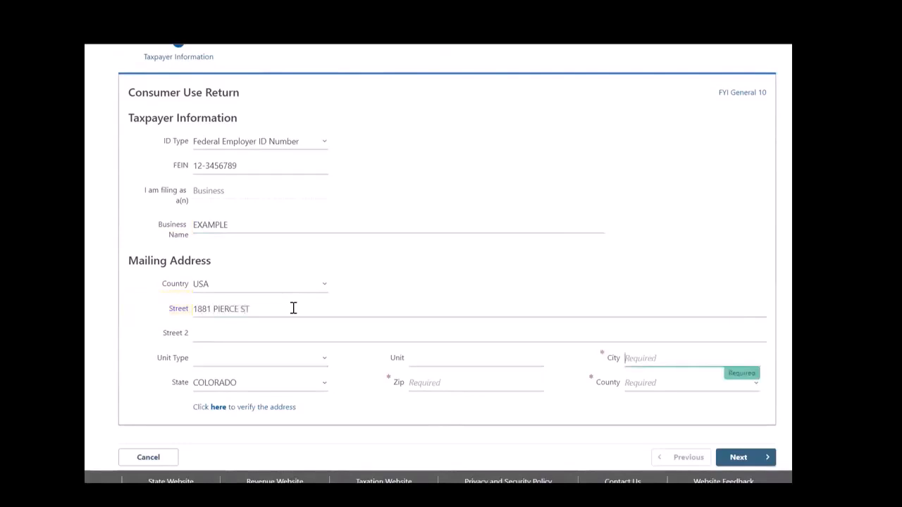
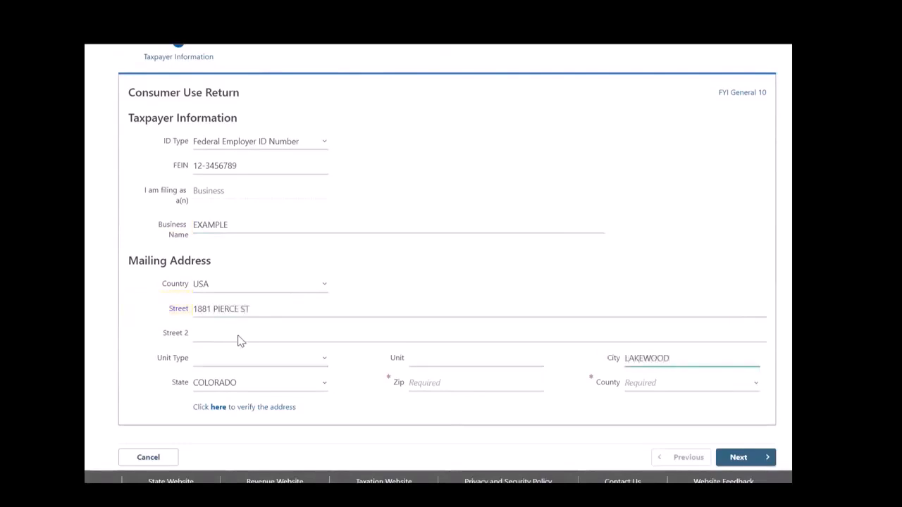
- Verify the mailing address using the last suggested match and continue to the business purchase information
{"action": "left_click", "coordinate": [237, 412]}
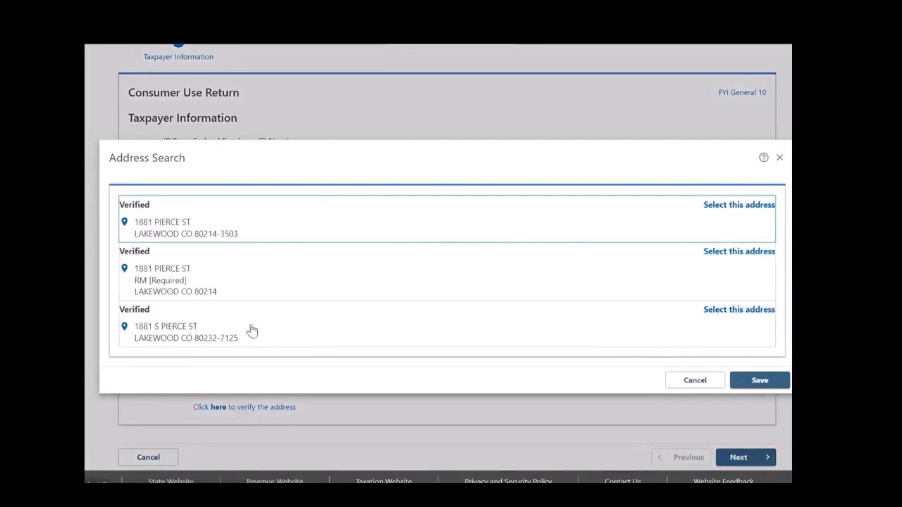
{"action": "left_click", "coordinate": [741, 311]}
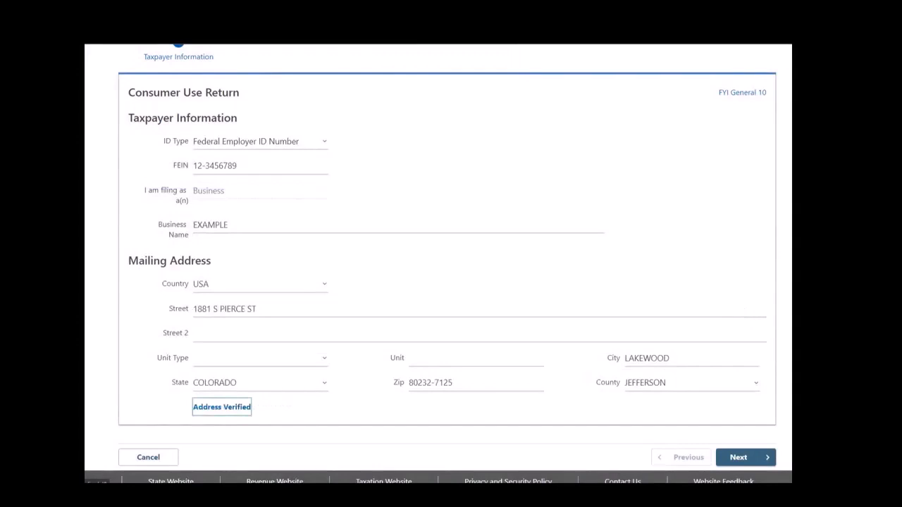
{"action": "scroll", "coordinate": [763, 388], "scroll_direction": "down", "scroll_amount": 1}
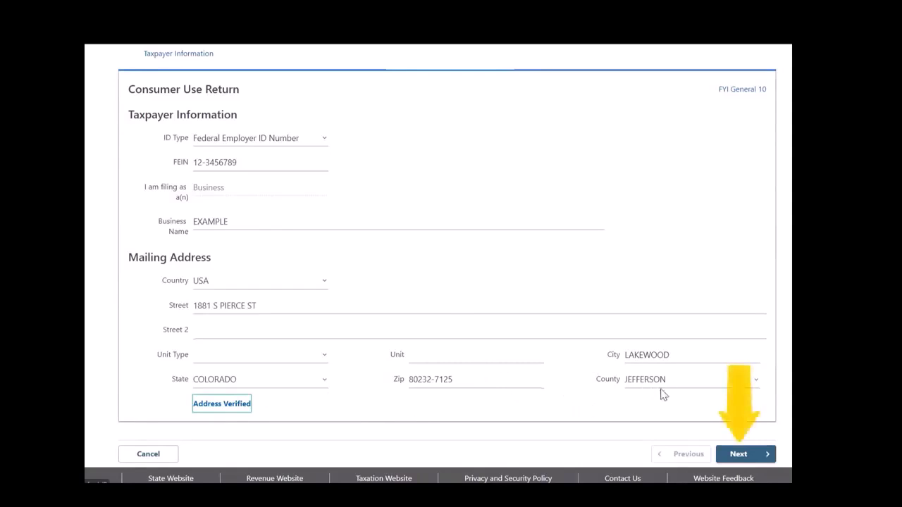
{"action": "left_click", "coordinate": [739, 455]}
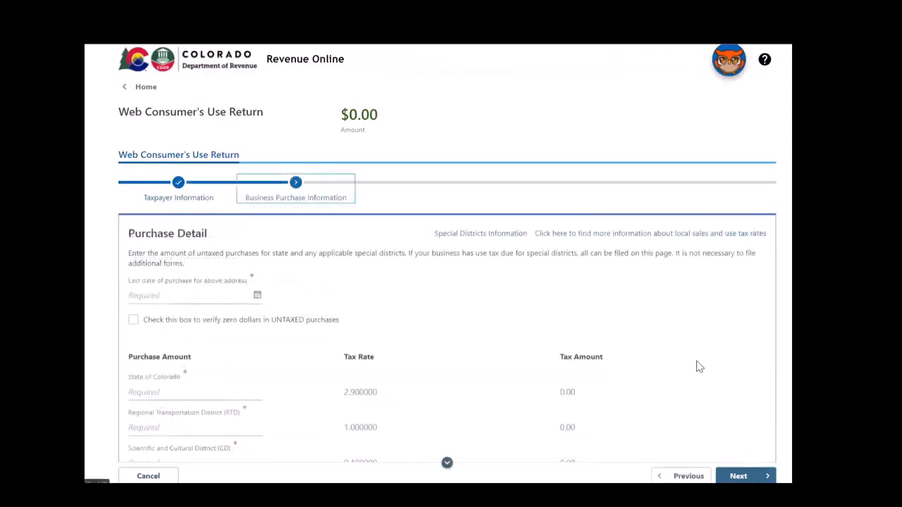
- Set the last date of purchase for the address to 02/28/2022
{"action": "scroll", "coordinate": [696, 367], "scroll_direction": "down", "scroll_amount": 1}
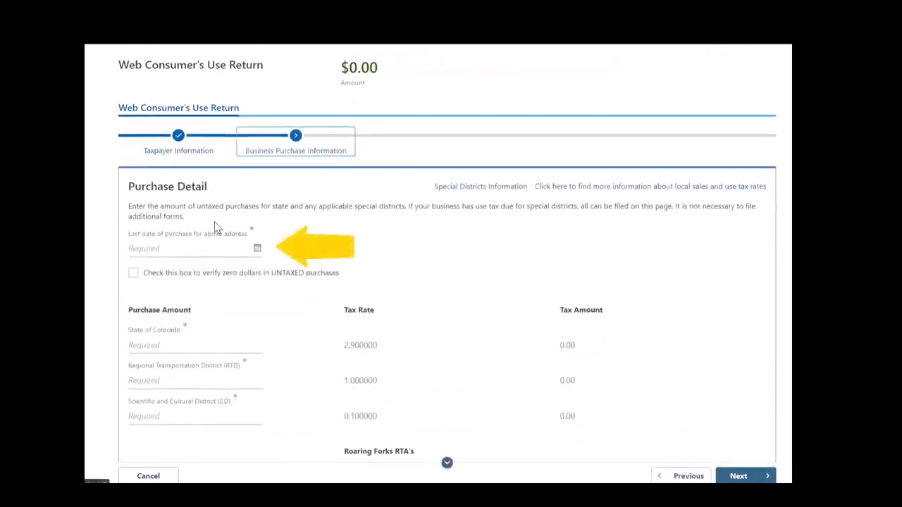
{"action": "left_click", "coordinate": [257, 248]}
{"action": "left_click", "coordinate": [137, 270]}
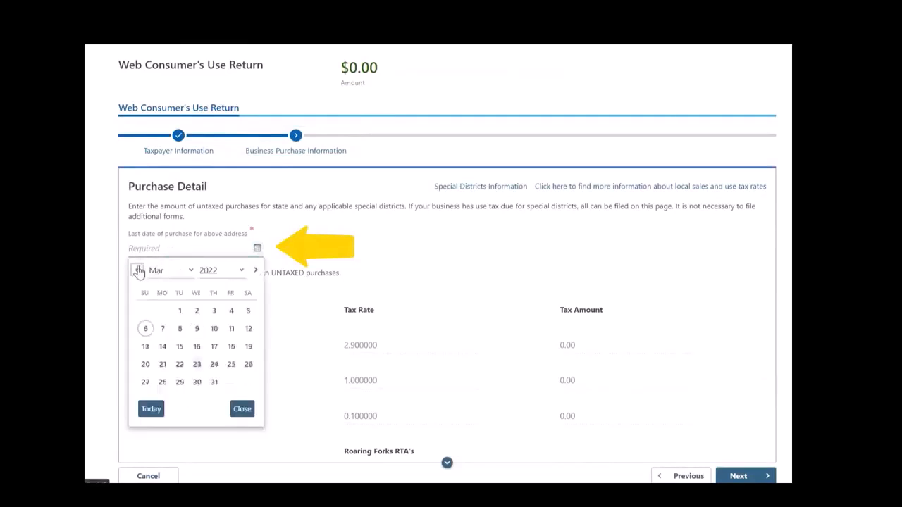
{"action": "left_click", "coordinate": [137, 270]}
{"action": "left_click", "coordinate": [162, 382]}
{"action": "scroll", "coordinate": [366, 237], "scroll_direction": "down", "scroll_amount": 1}
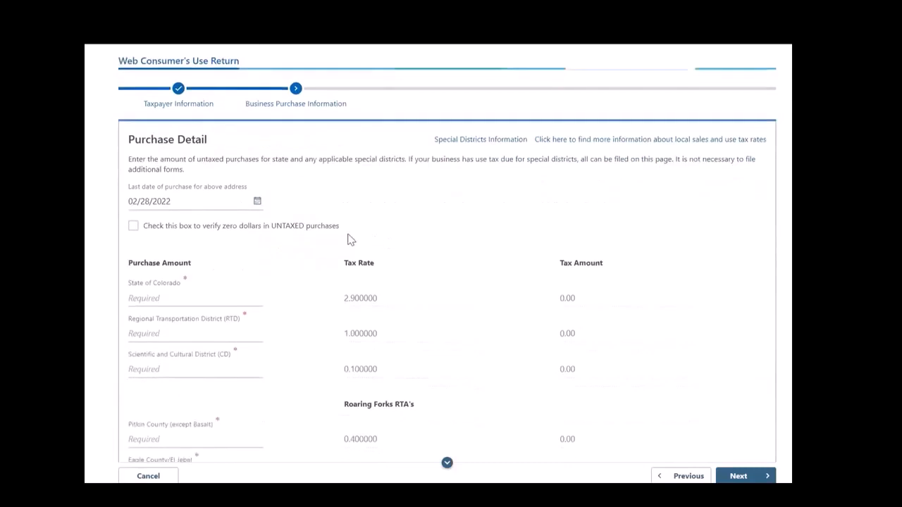
{"action": "left_click_drag", "start_coordinate": [146, 234], "coordinate": [337, 238]}
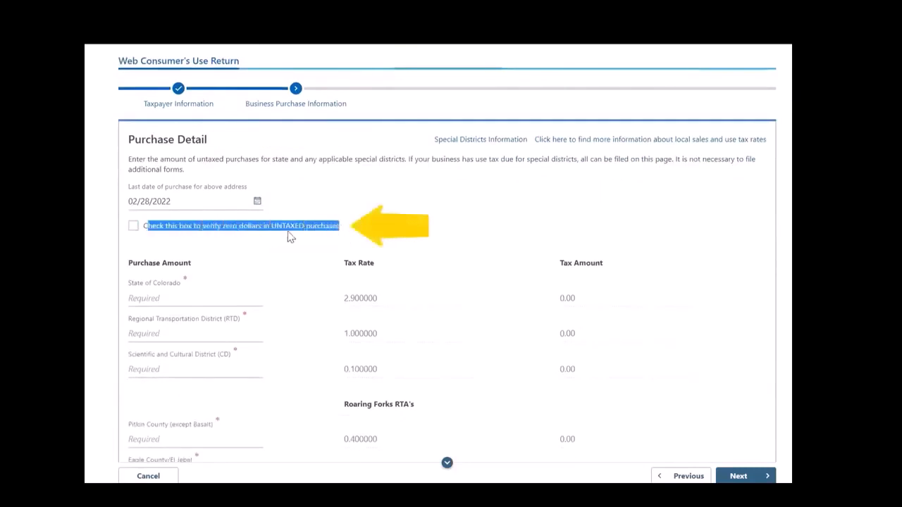
{"action": "left_click", "coordinate": [316, 238]}
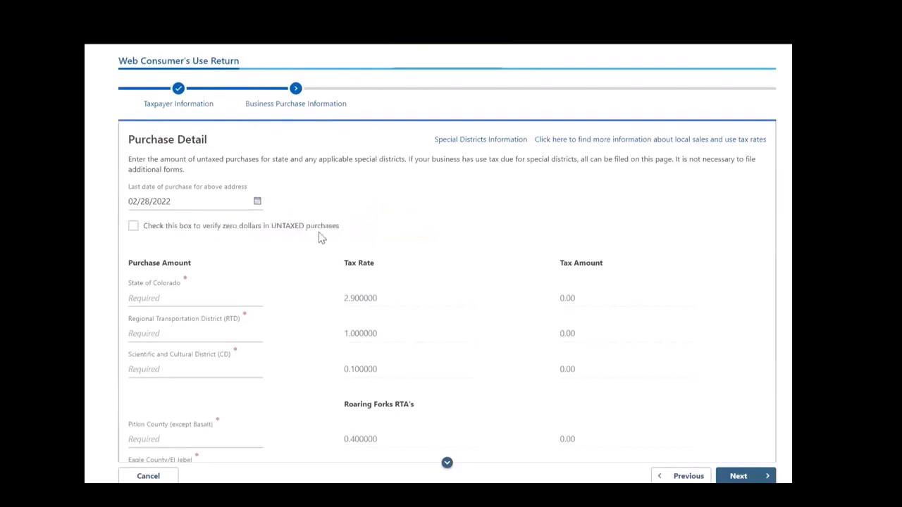
- Enter a purchase amount of 1000 for the State of Colorado, the Regional Transportation District and the Scientific and Cultural District
{"action": "scroll", "coordinate": [309, 237], "scroll_direction": "down", "scroll_amount": 1}
{"action": "left_click", "coordinate": [182, 249]}
{"action": "scroll", "coordinate": [181, 249], "scroll_direction": "down", "scroll_amount": 1}
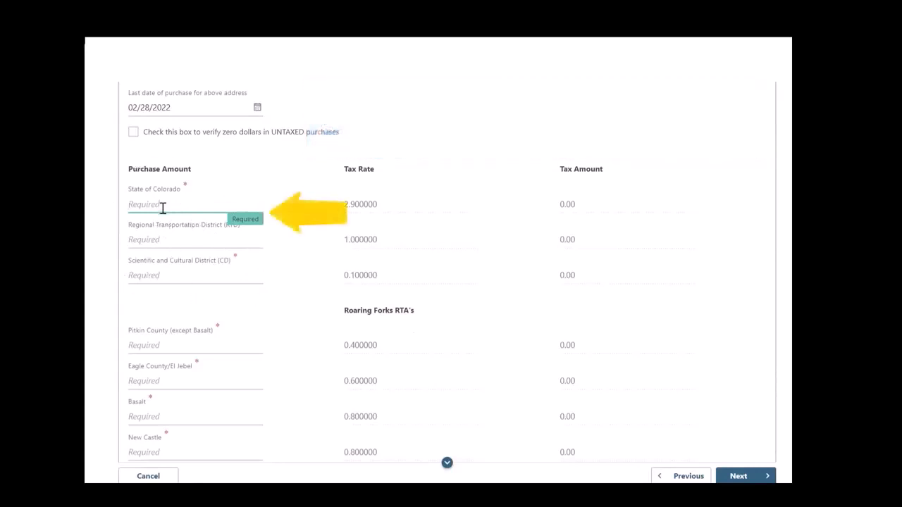
{"action": "type", "text": "1000"}
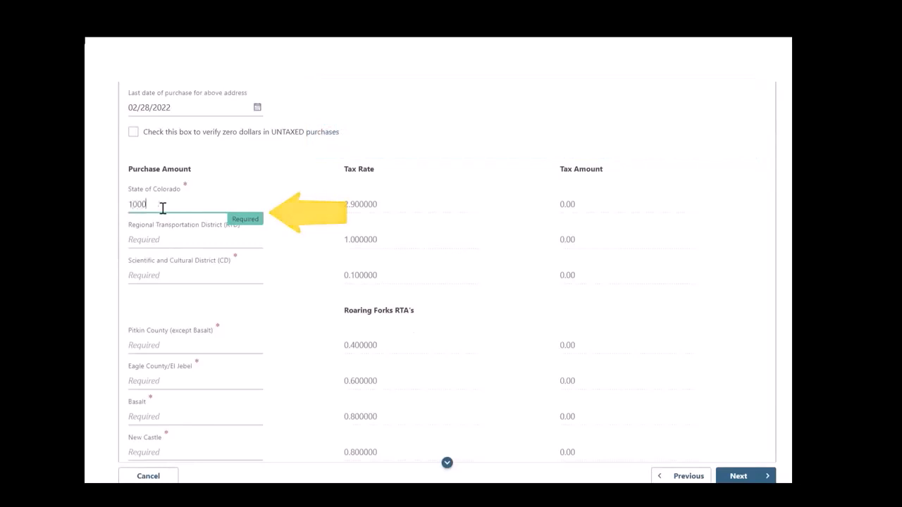
{"action": "left_click", "coordinate": [161, 241]}
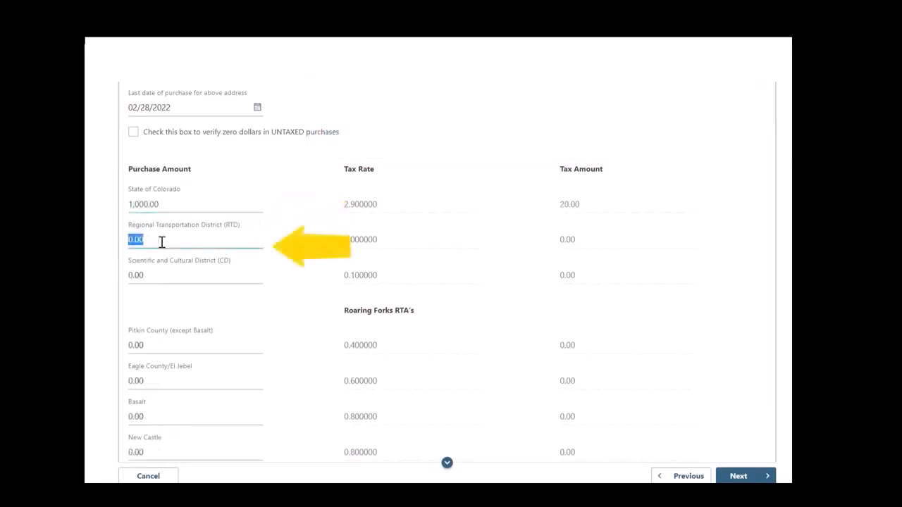
{"action": "type", "text": "1000"}
{"action": "left_click", "coordinate": [157, 280]}
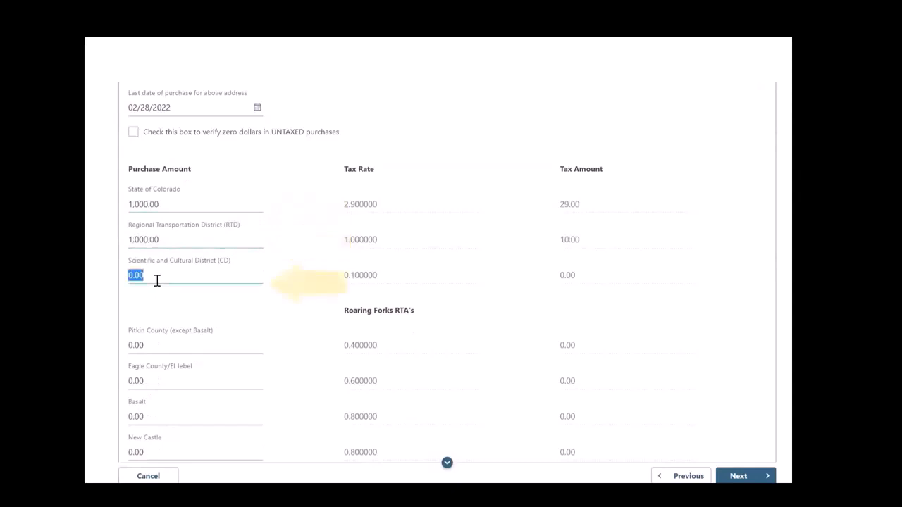
{"action": "type", "text": "1000"}
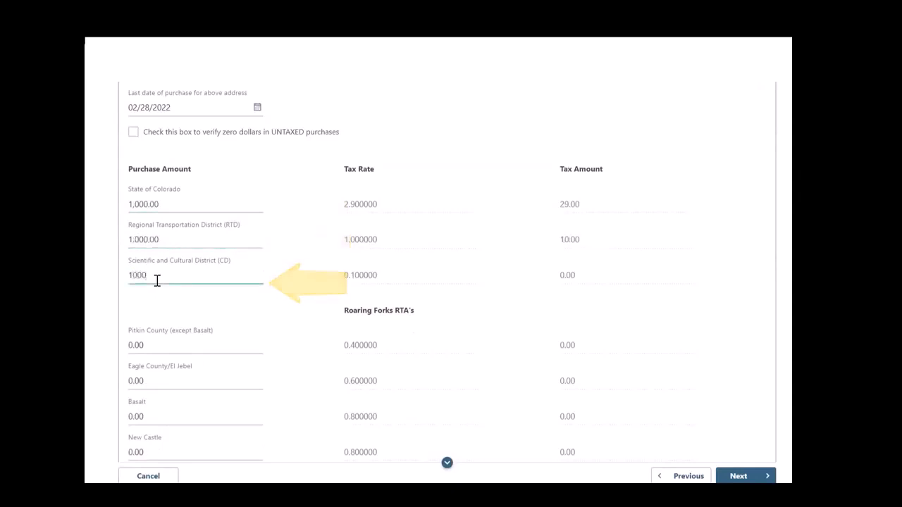
{"action": "key", "text": "Tab"}
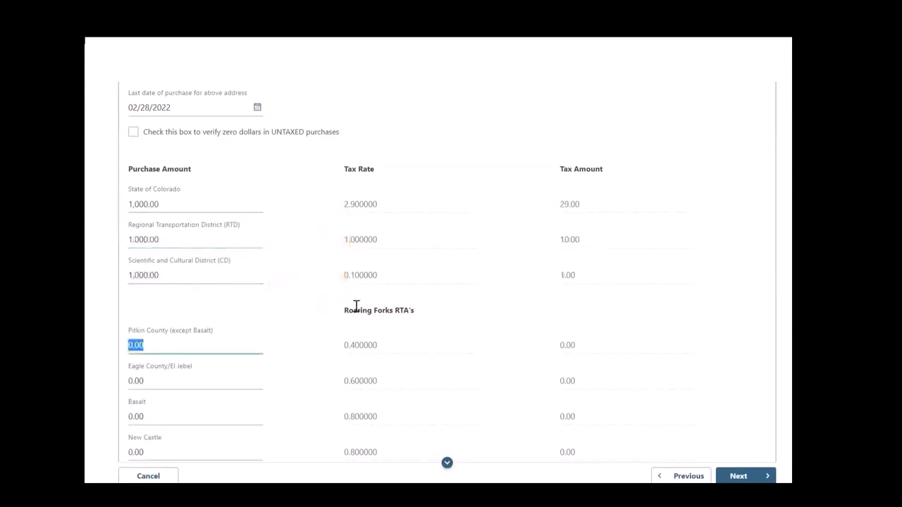
- Enter a purchase amount of 500 for Basalt in the Roaring Forks RTA section
{"action": "scroll", "coordinate": [448, 299], "scroll_direction": "down", "scroll_amount": 2}
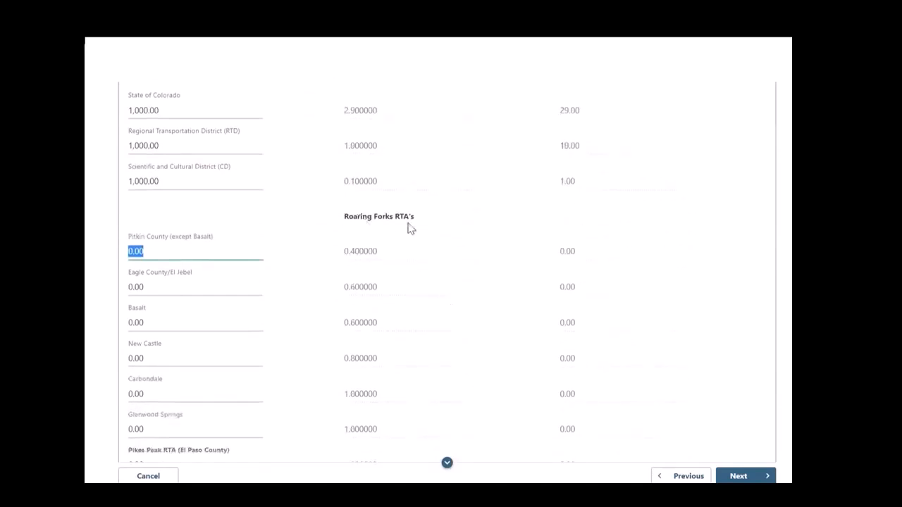
{"action": "scroll", "coordinate": [372, 230], "scroll_direction": "down", "scroll_amount": 1}
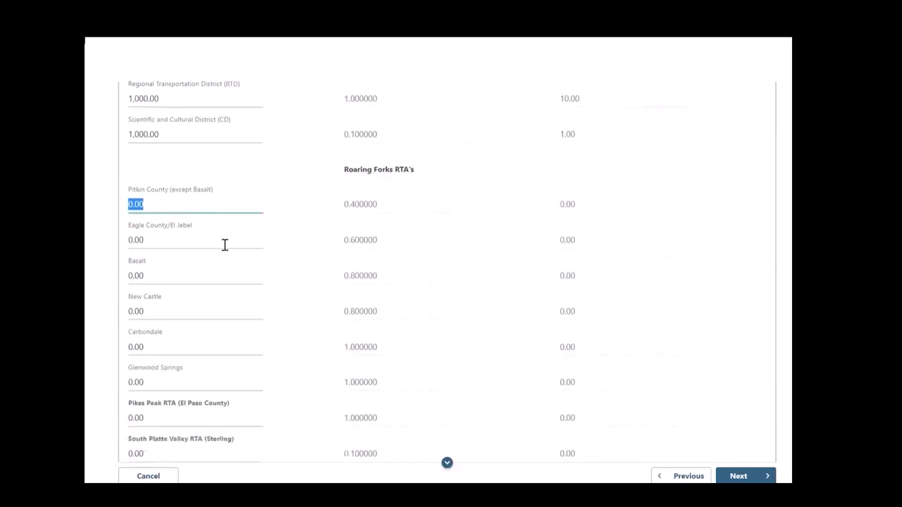
{"action": "scroll", "coordinate": [219, 270], "scroll_direction": "down", "scroll_amount": 1}
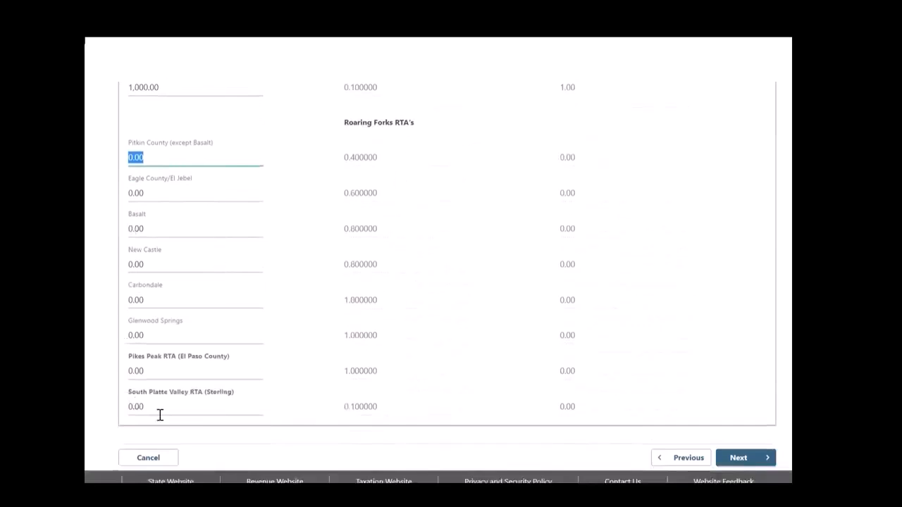
{"action": "left_click", "coordinate": [196, 231]}
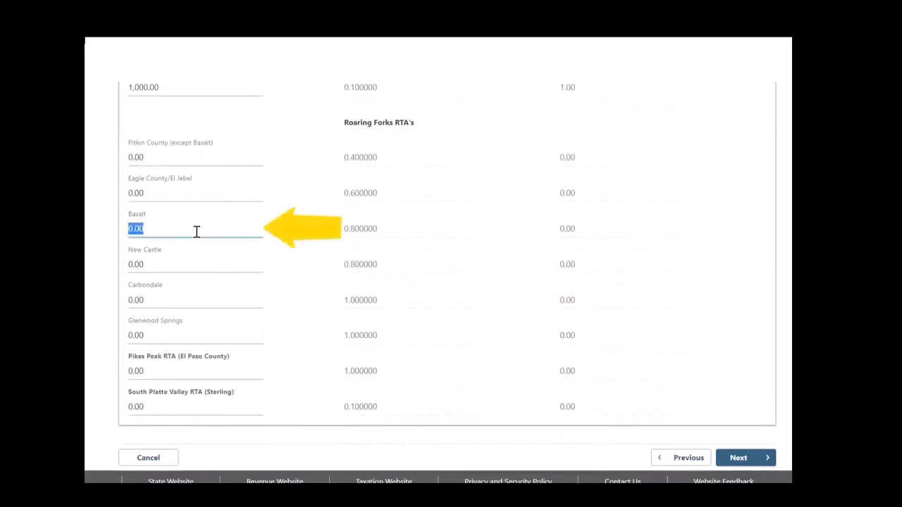
{"action": "type", "text": "500"}
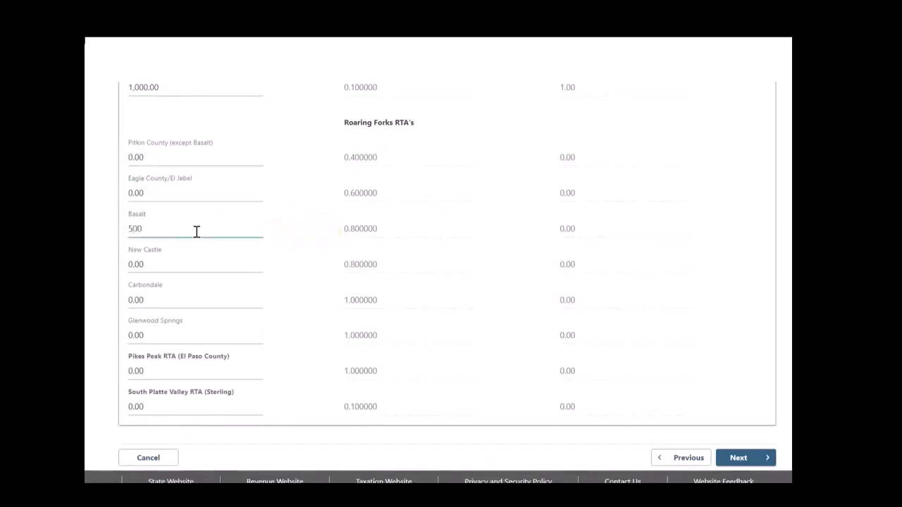
{"action": "key", "text": "Tab"}
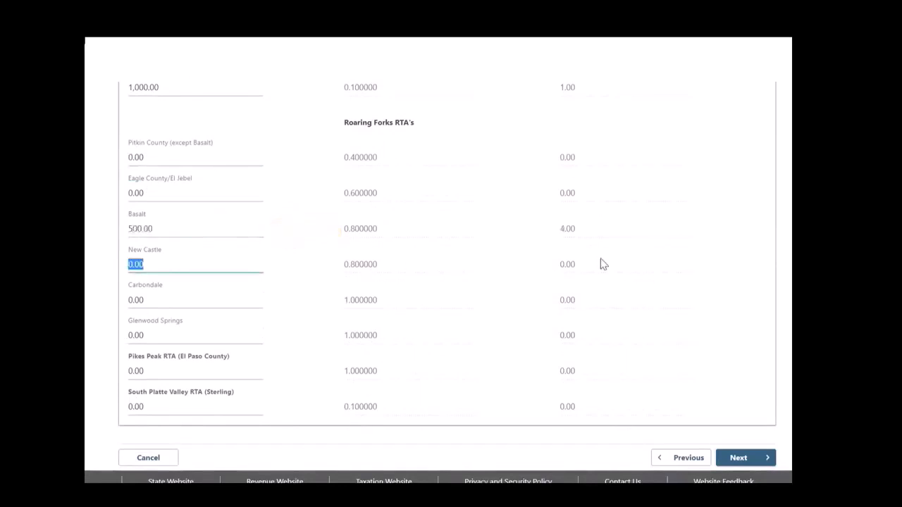
- Review the purchase and tax amounts by jurisdiction and continue to the return's summary
{"action": "scroll", "coordinate": [601, 259], "scroll_direction": "up", "scroll_amount": 3}
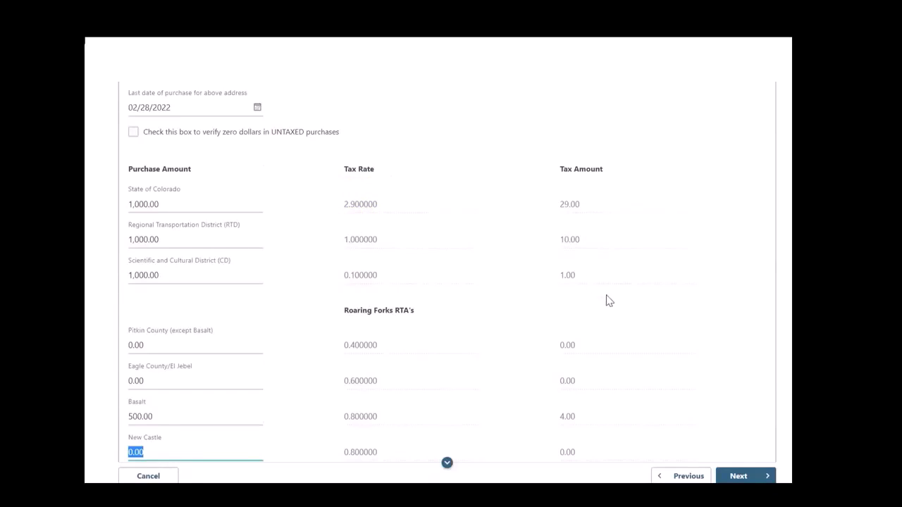
{"action": "scroll", "coordinate": [611, 302], "scroll_direction": "down", "scroll_amount": 1}
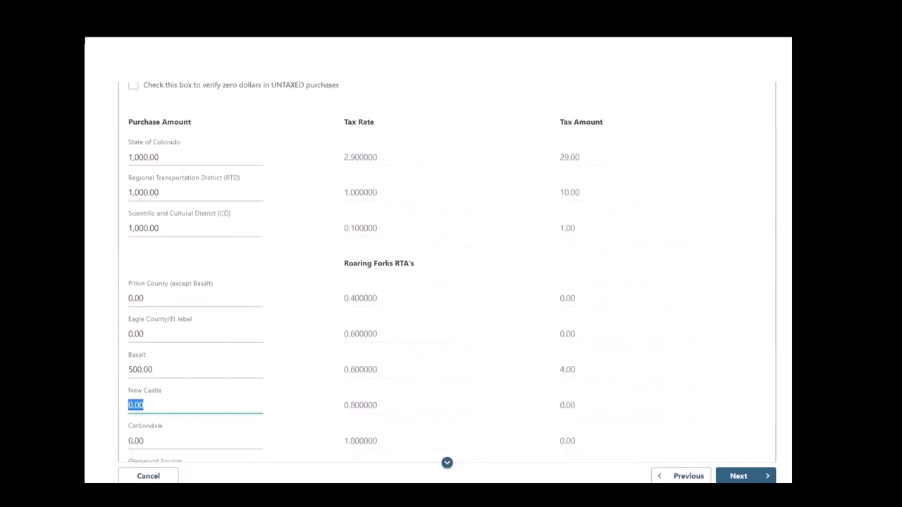
{"action": "scroll", "coordinate": [757, 343], "scroll_direction": "down", "scroll_amount": 2}
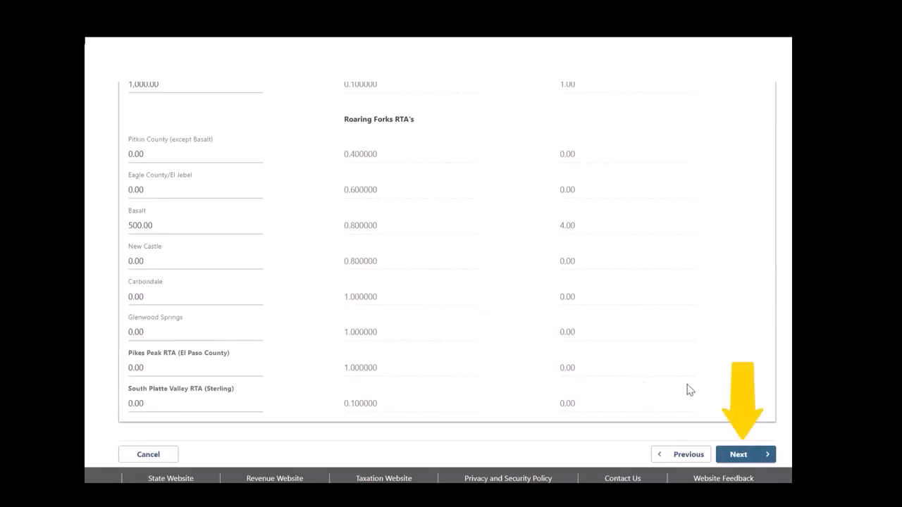
{"action": "left_click", "coordinate": [751, 455]}
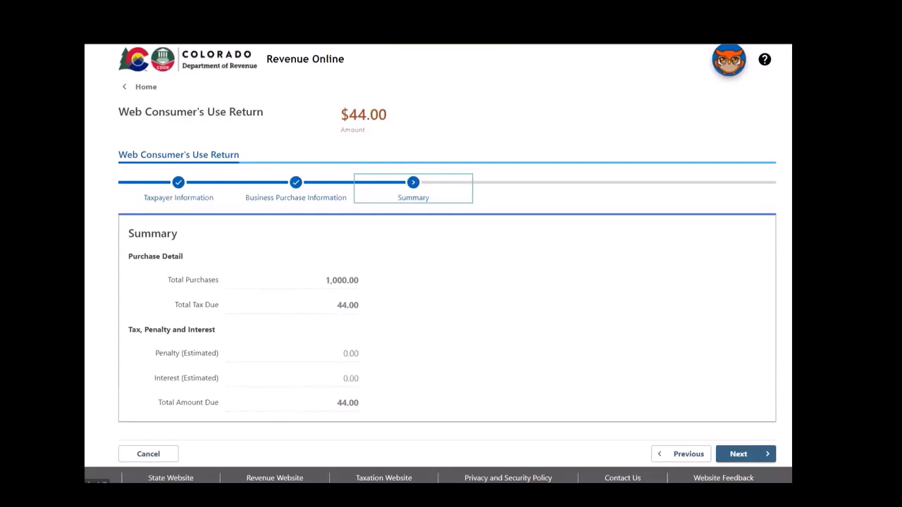
- Continue from the summary, agree to the declaration that the return is true and complete, and submit the return
{"action": "left_click", "coordinate": [762, 458]}
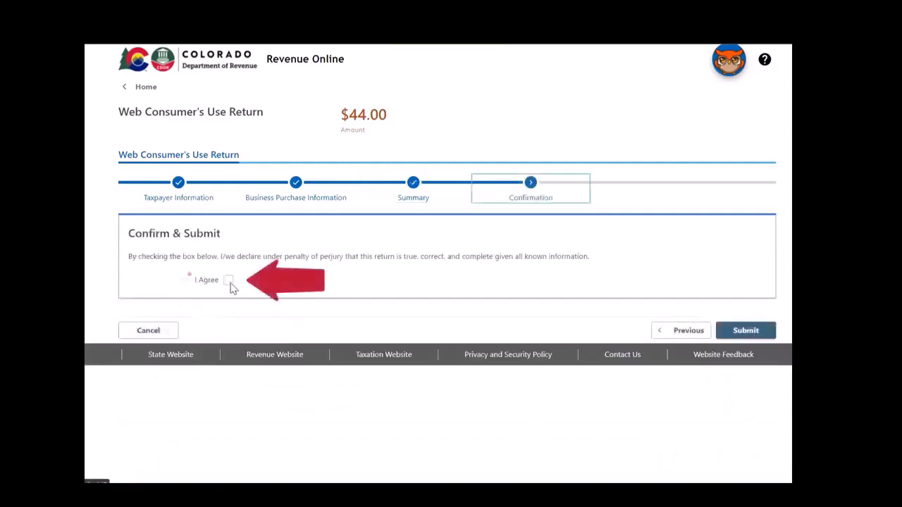
{"action": "left_click", "coordinate": [229, 280]}
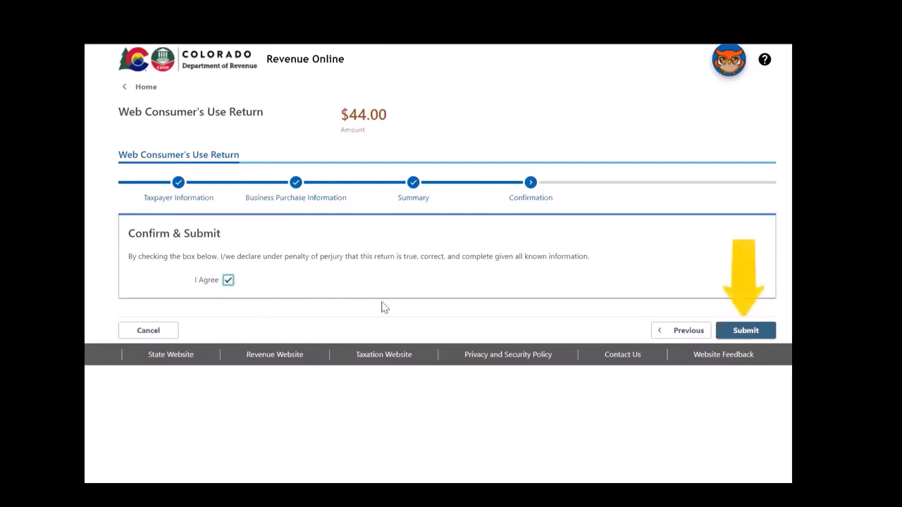
{"action": "left_click", "coordinate": [770, 337]}
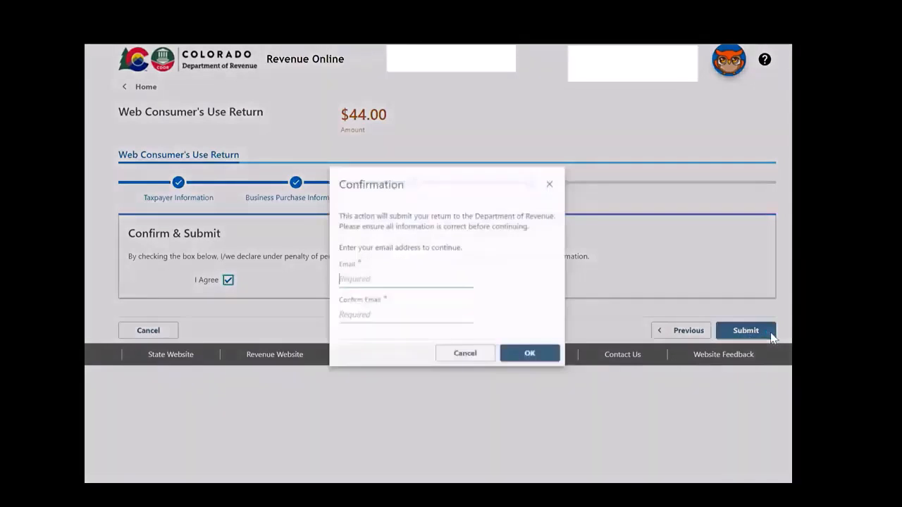
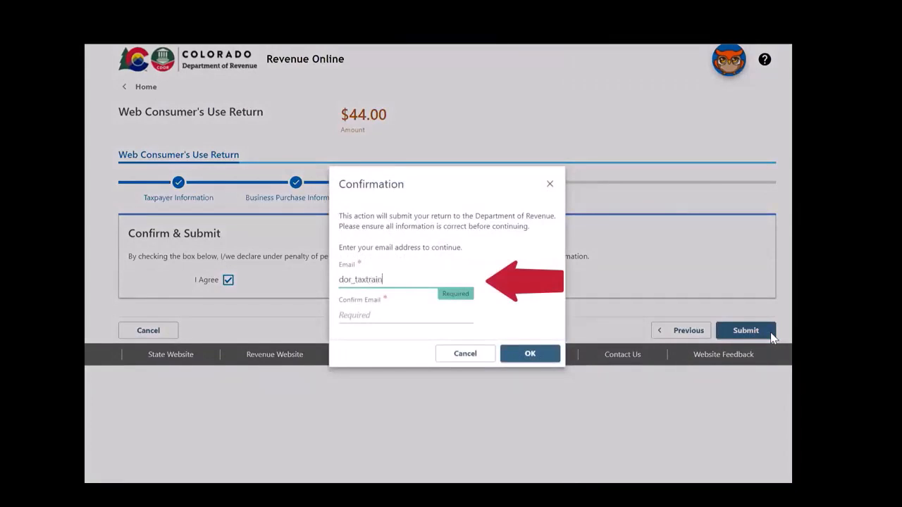
- Enter the filer's e-mail address in both the Email and Confirm Email fields and confirm the submission
{"action": "key", "text": "Tab"}
{"action": "key", "text": "Tab"}
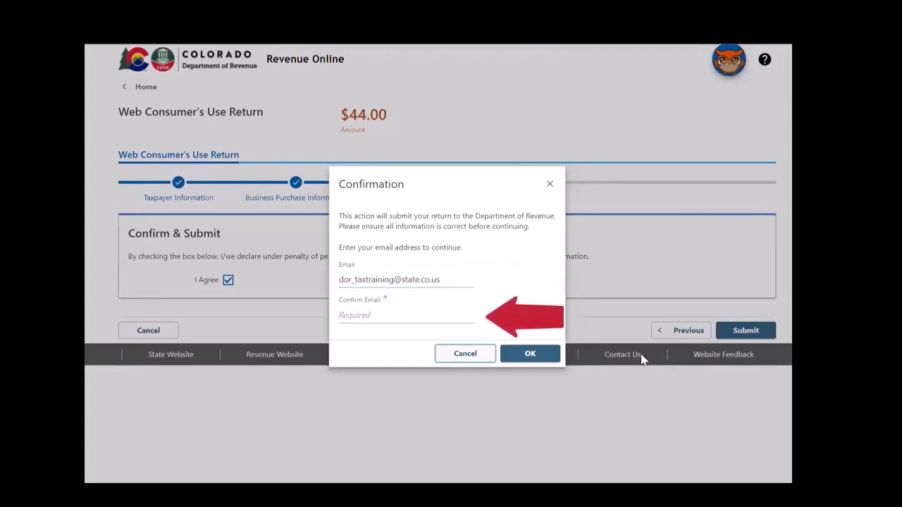
{"action": "left_click", "coordinate": [426, 312]}
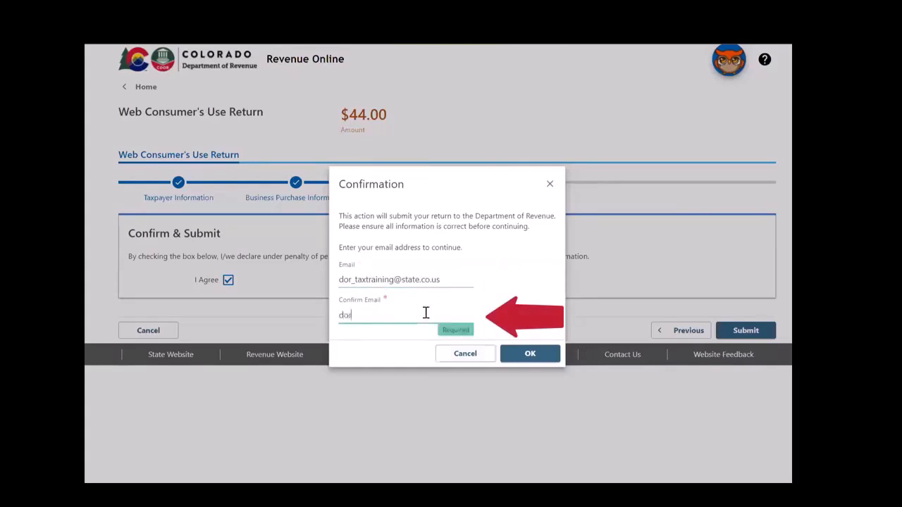
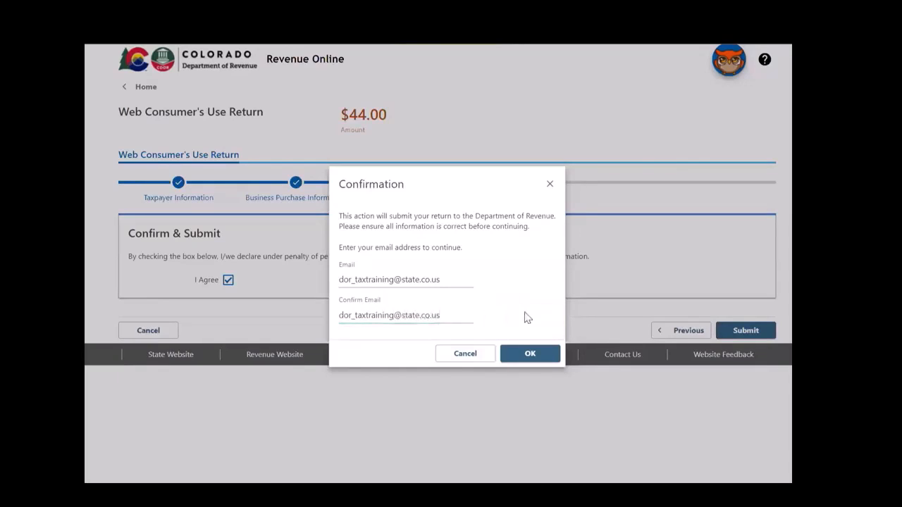
{"action": "left_click", "coordinate": [529, 354]}
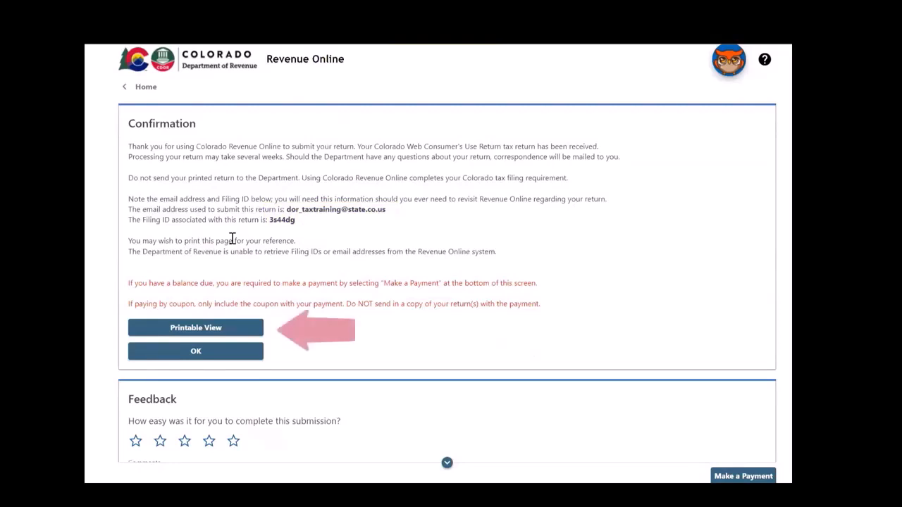
- Open the printable view of the submission confirmation and proceed to making a payment
{"action": "left_click", "coordinate": [217, 335]}
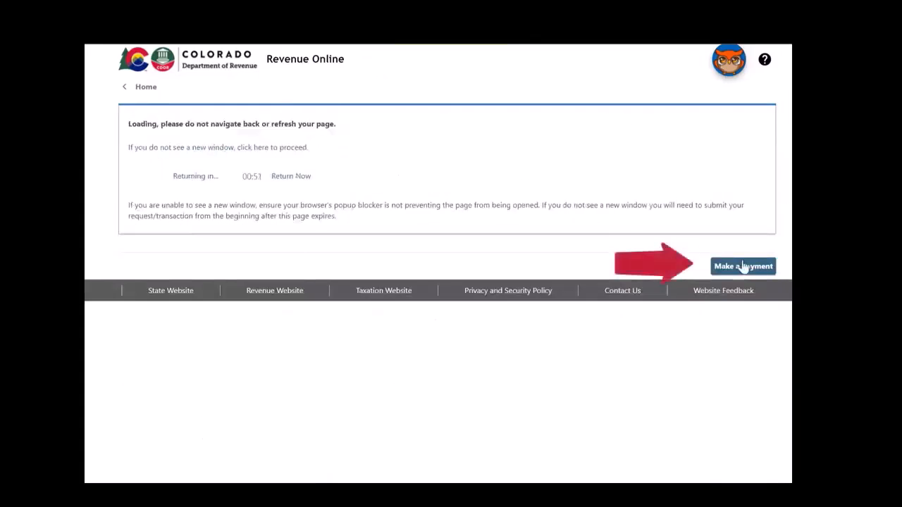
{"action": "left_click", "coordinate": [749, 274]}
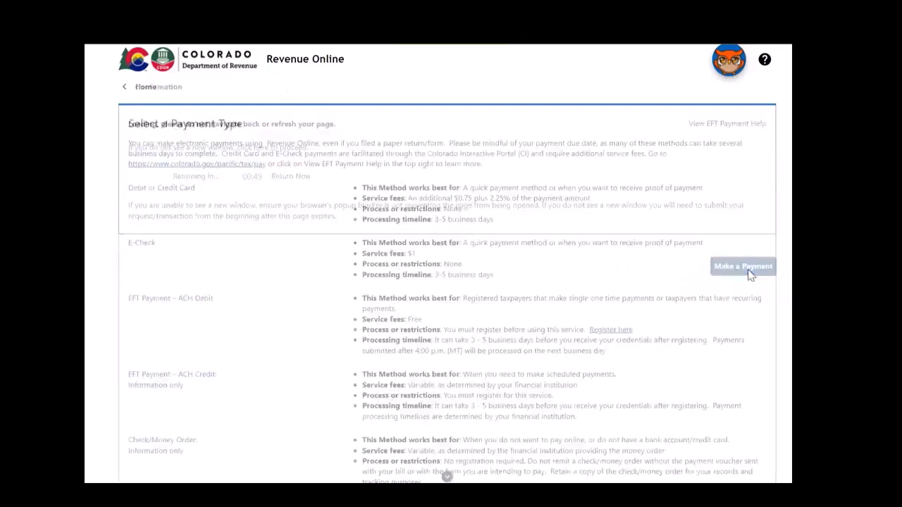